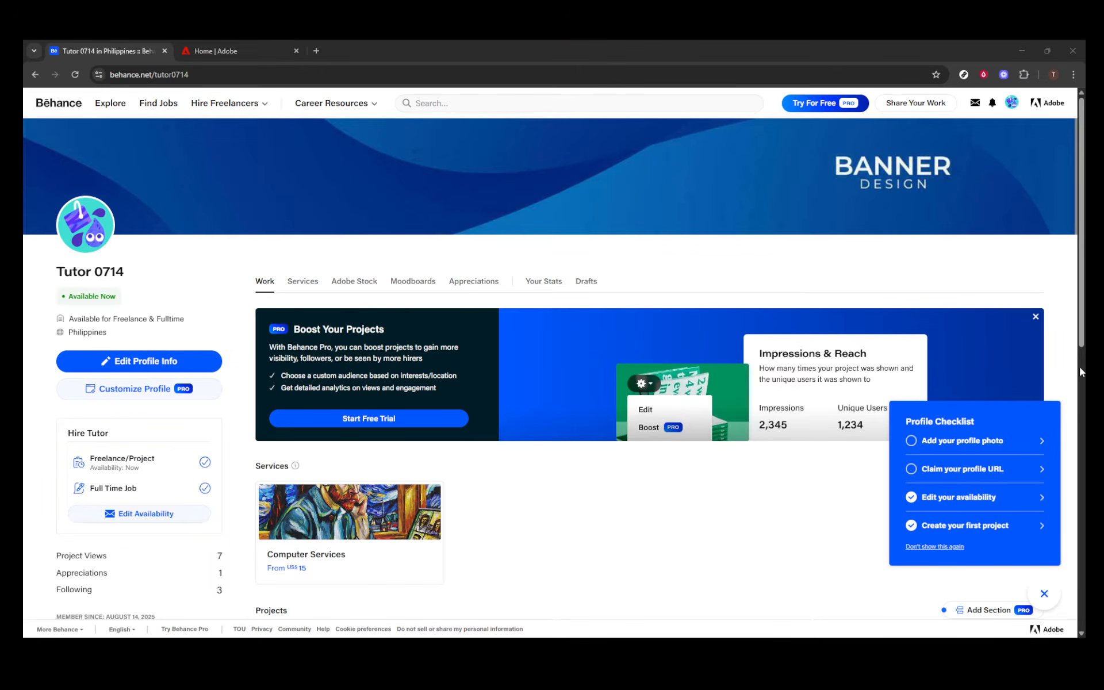
Step: Open the private project ABPROJECT from the profile's Projects section for editing
mouse_move(1035, 204)
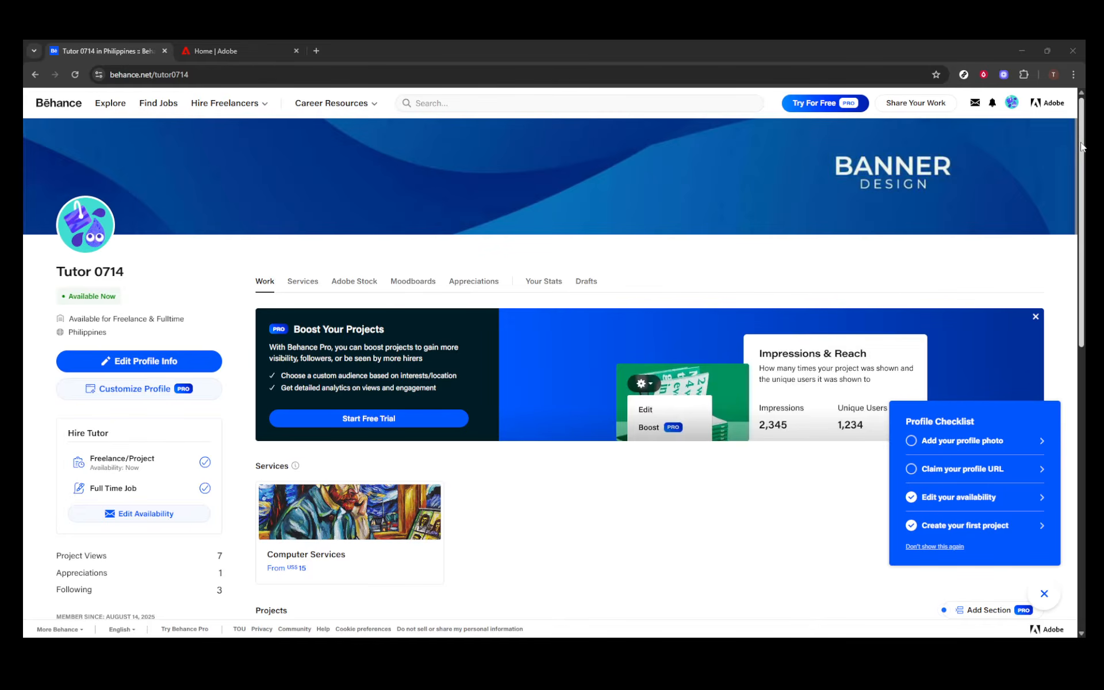
scroll(1083, 155, down, 1)
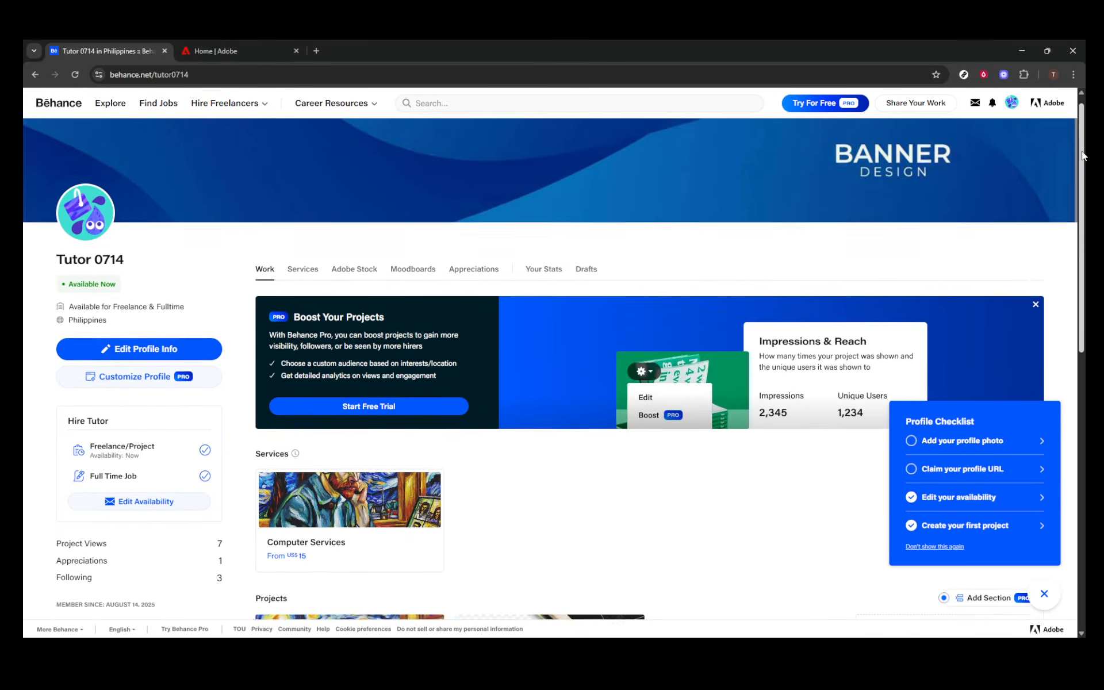
drag(1084, 155, 1086, 272)
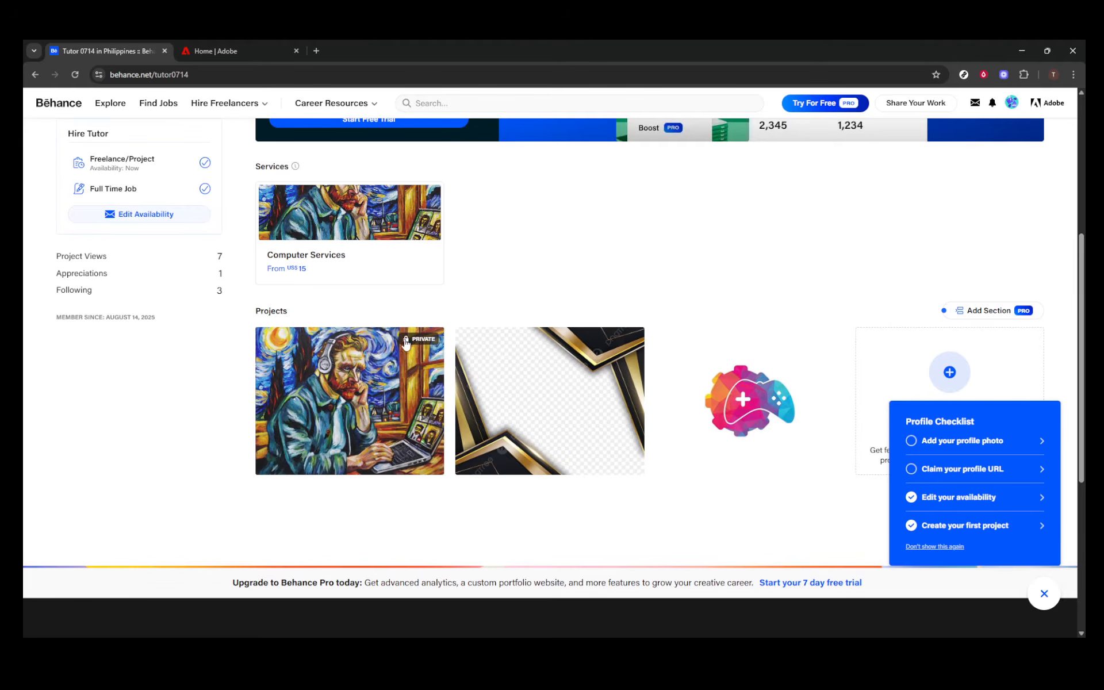
click(281, 343)
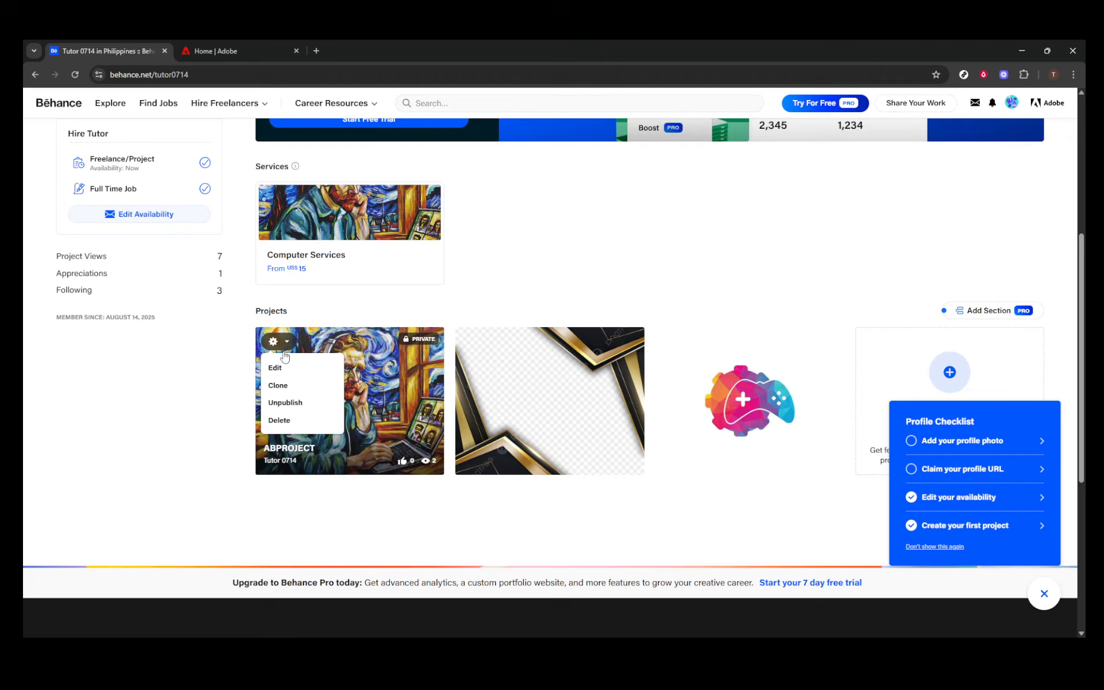
click(279, 365)
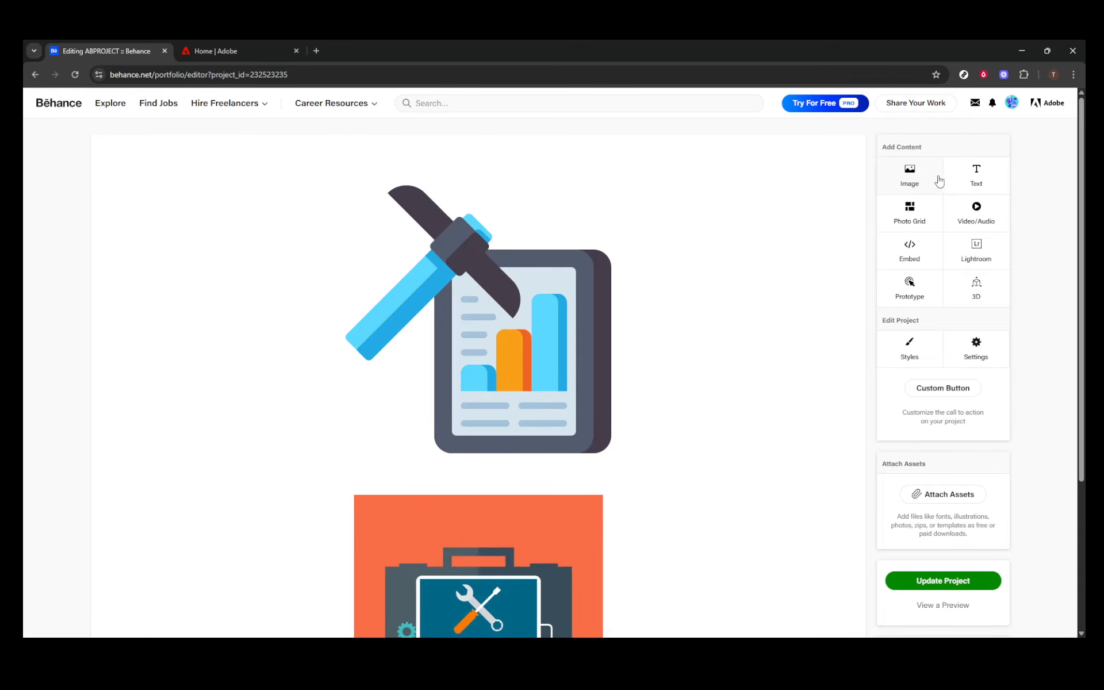
Step: Add a text block below the orange toolbox image and enter "Technology is just a tool."
click(976, 178)
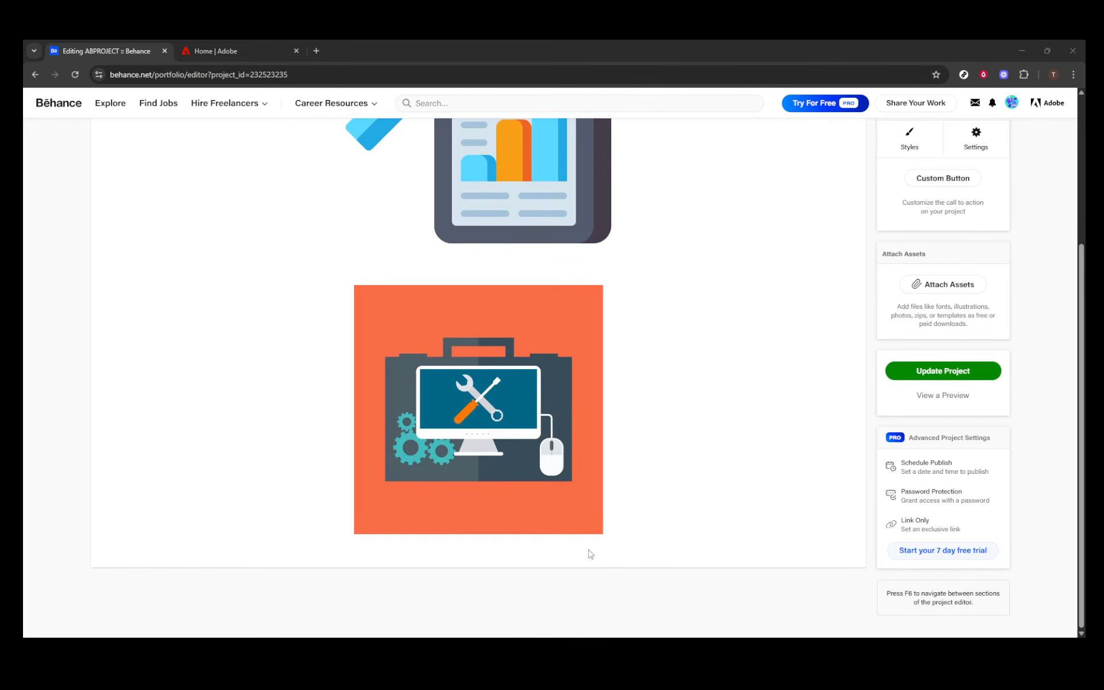
mouse_move(362, 549)
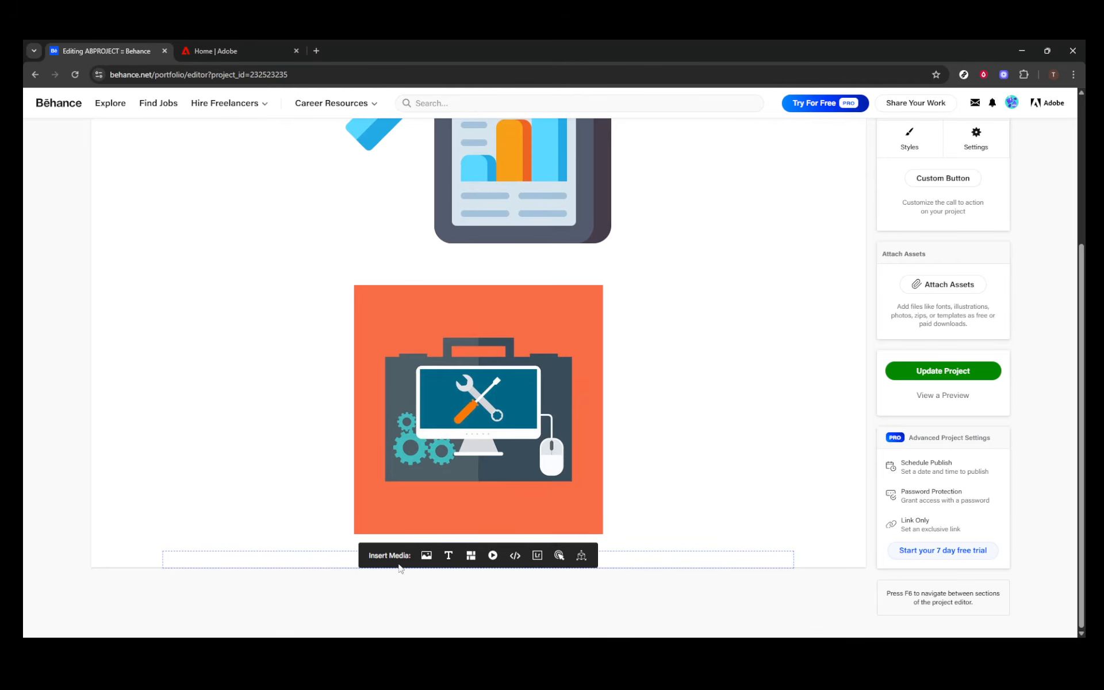
click(448, 556)
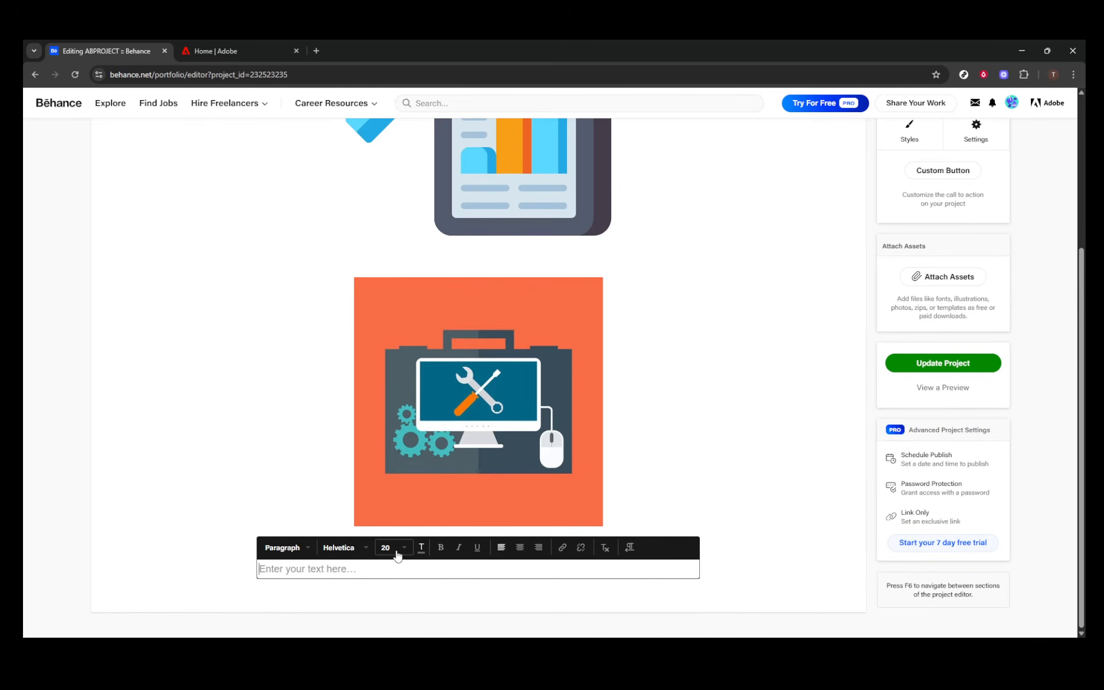
text(Tech)
text(ni)
text(olog)
text(y)
text( is jus)
text(t a to)
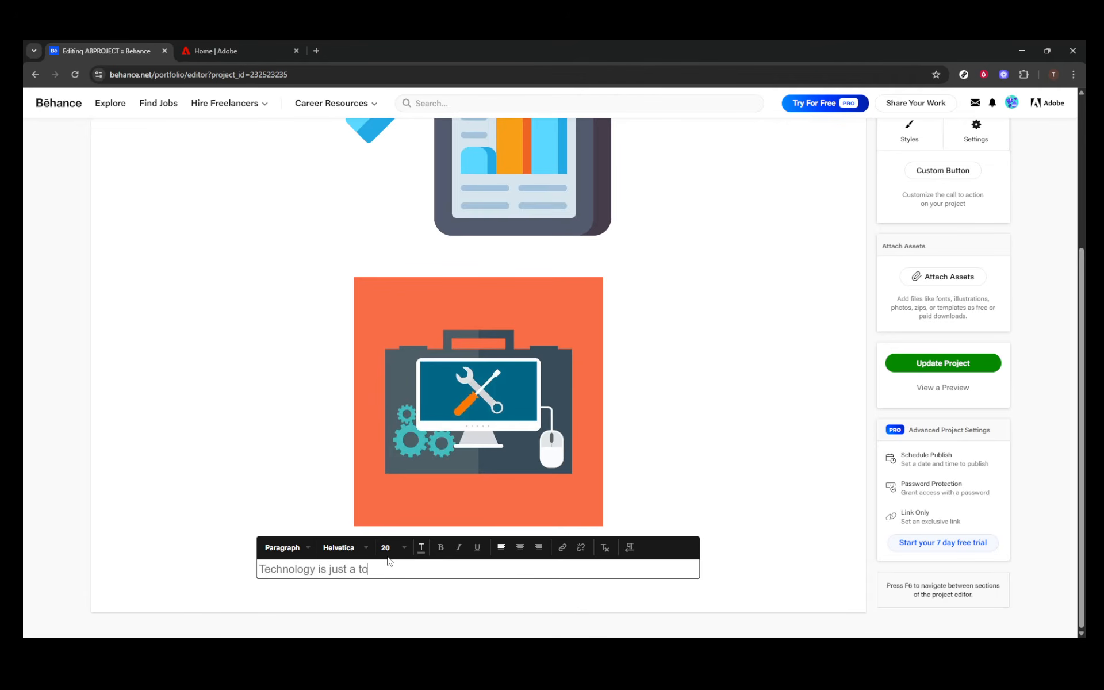
text(ol )
Step: Continue the text block below the toolbox image with "In terms of getting the kids"
text(In te)
text(ms)
key(BackSpace)
key(BackSpace)
text(rms)
text(of getting kid)
key(BackSpace)
key(BackSpace)
text(the kids)
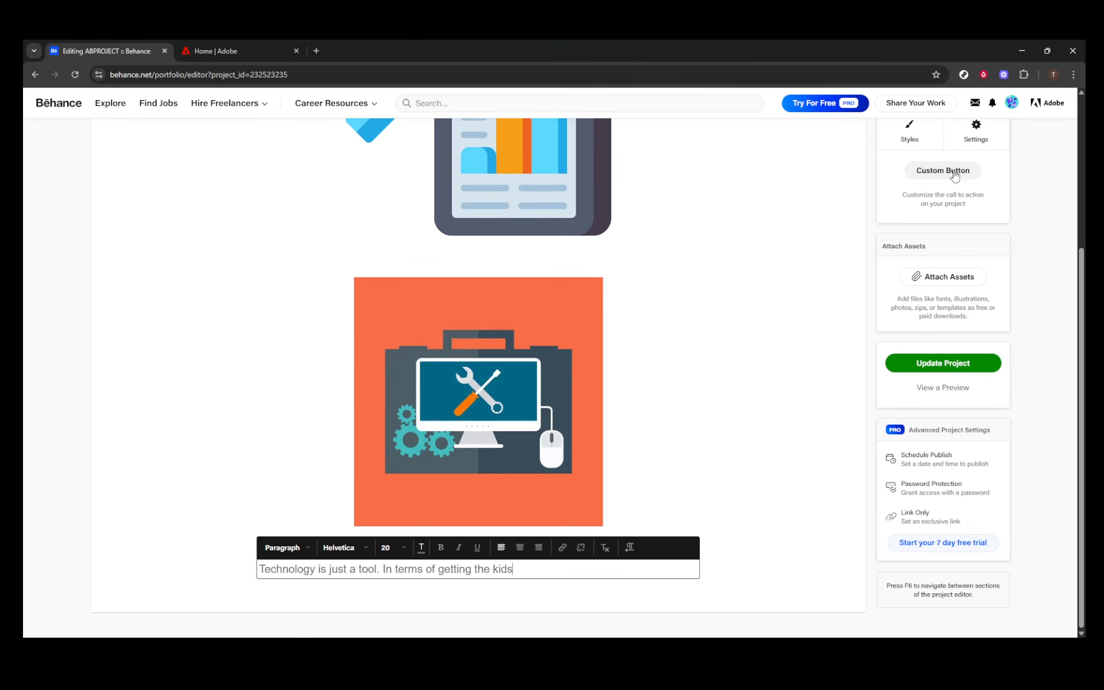
Step: Review the project settings and the cover image's crop and zoom options, and close both without saving
scroll(972, 173, up, 2)
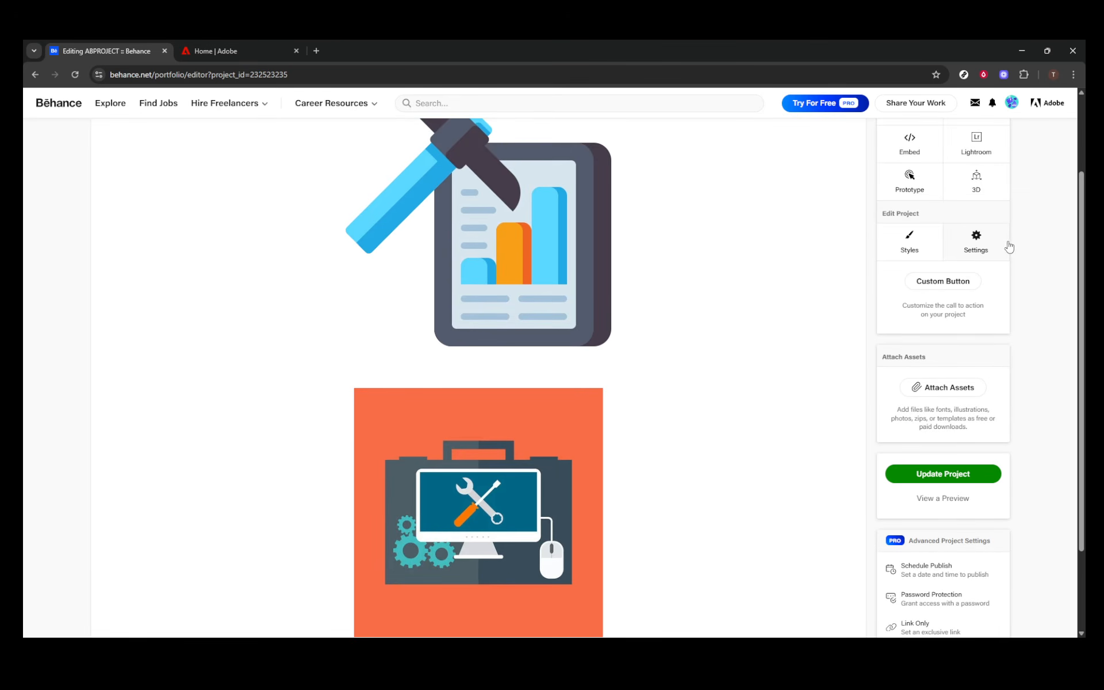
click(1005, 243)
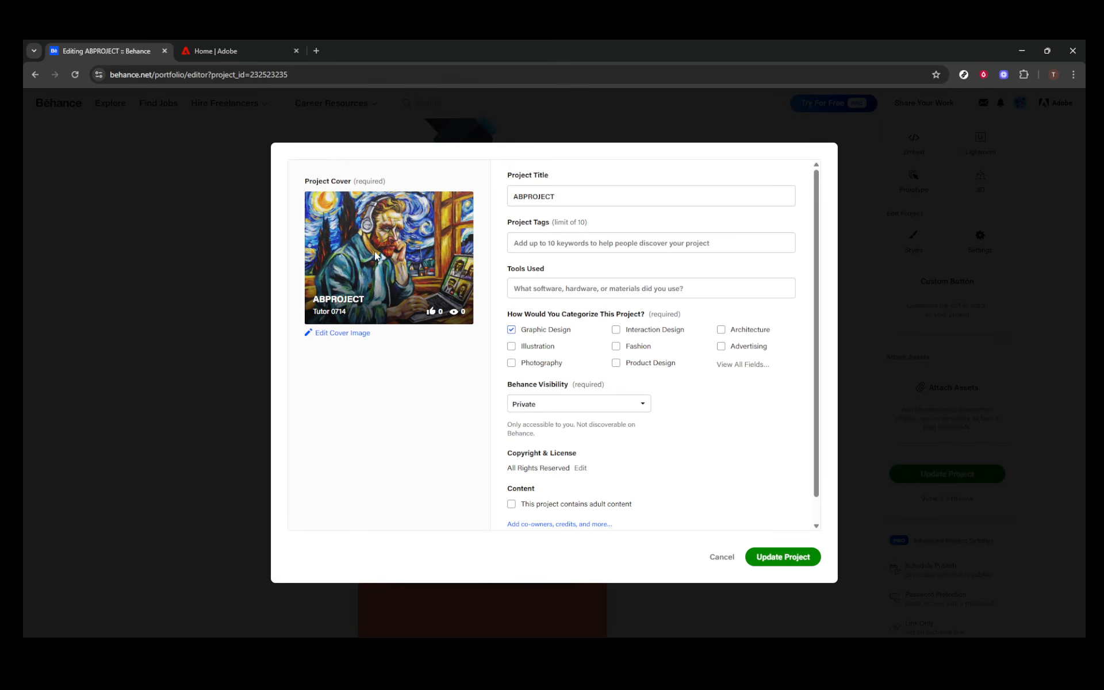
click(358, 334)
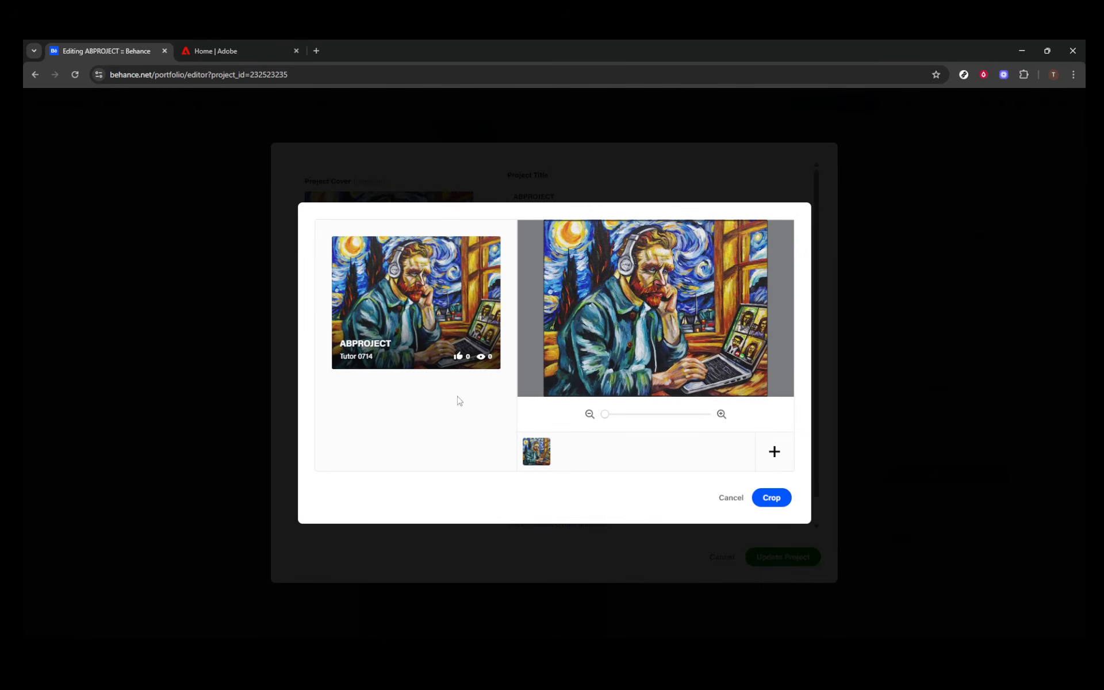
mouse_move(606, 414)
mouse_down()
mouse_move(730, 426)
mouse_move(592, 414)
mouse_up()
click(738, 502)
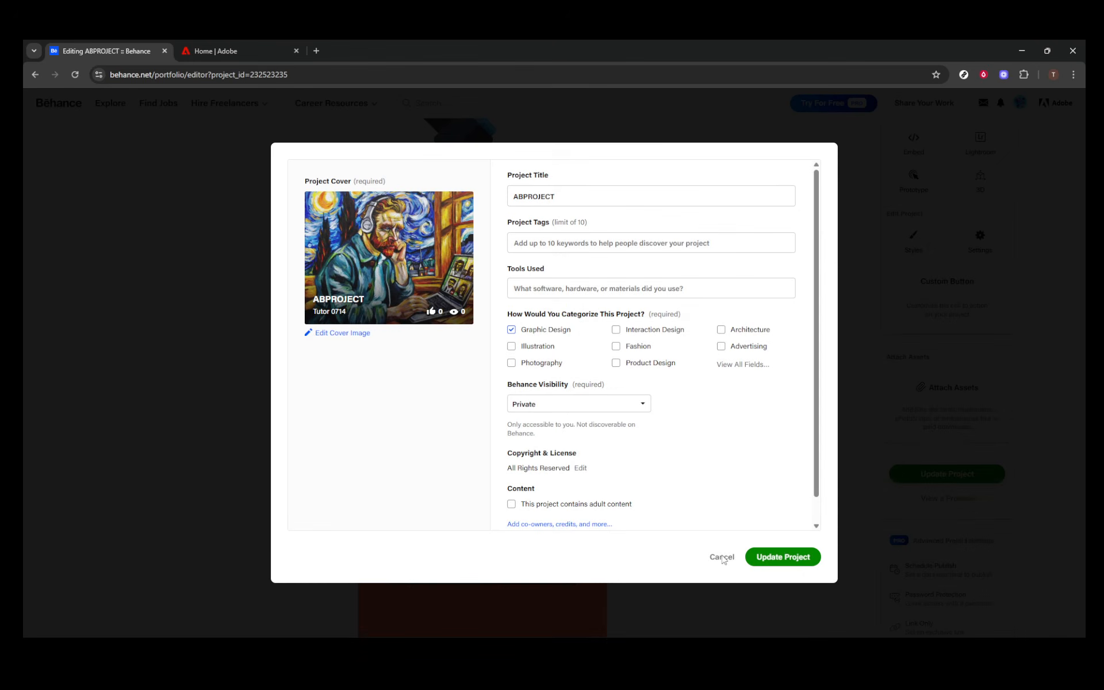
click(722, 557)
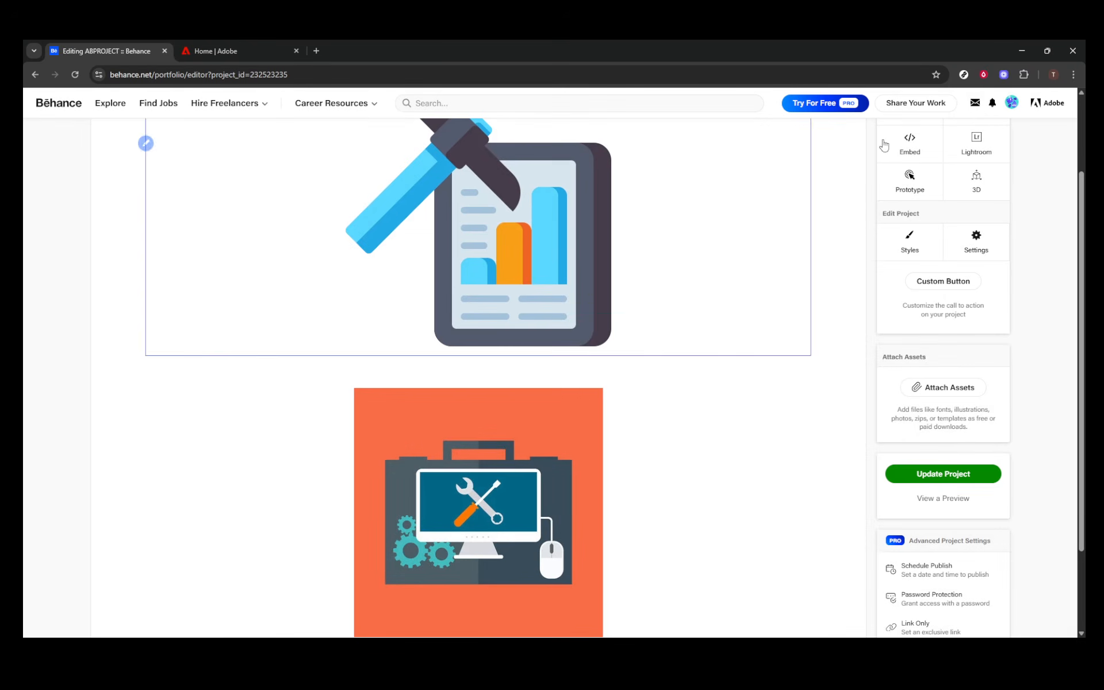
Step: Leave the project editor for the profile page without updating the project, discarding the pending changes
mouse_move(1014, 103)
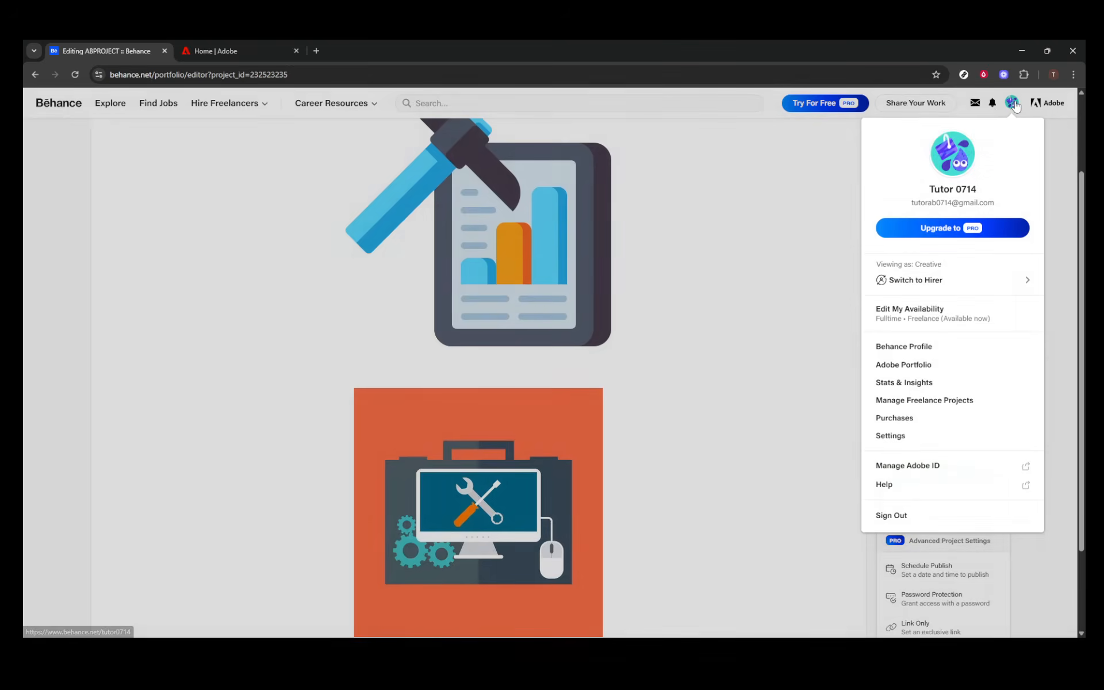
click(933, 252)
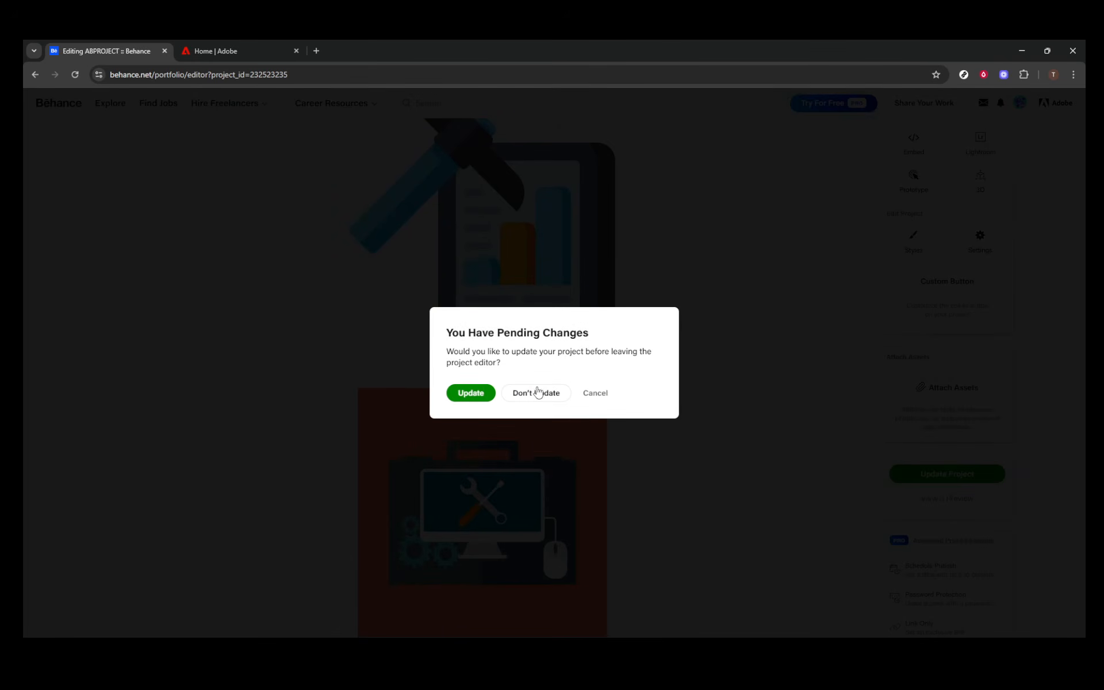
click(541, 392)
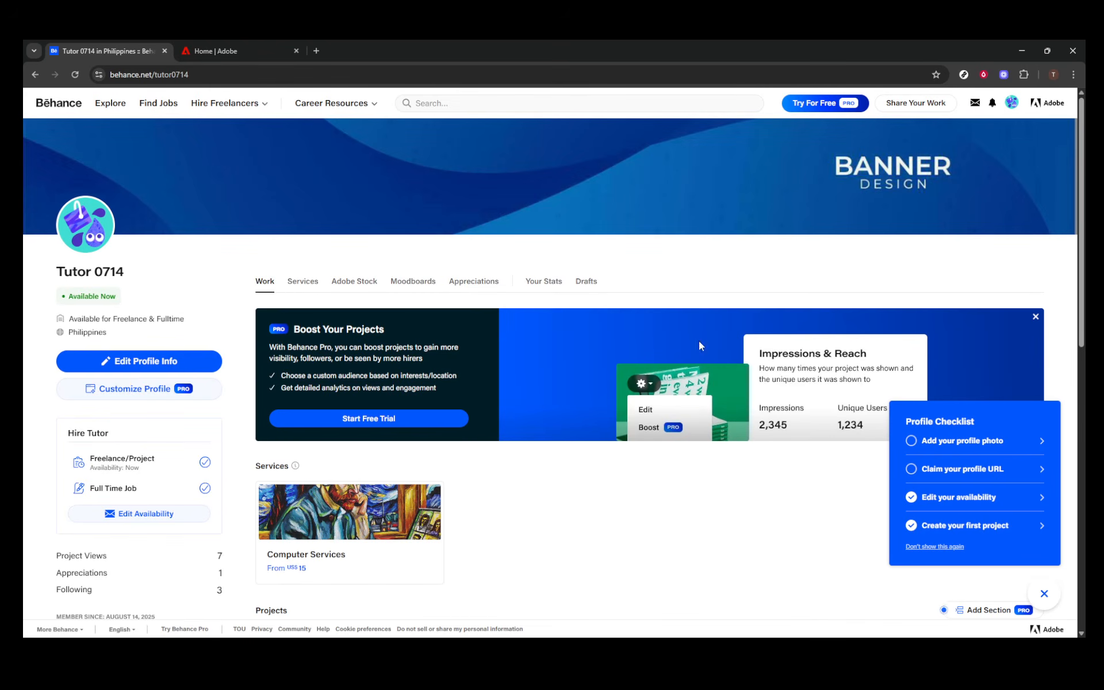
Step: Rearrange the profile's projects by moving FLASHIT to first, the game controller project to second, and ABPROJECT back to first
scroll(1078, 319, down, 1)
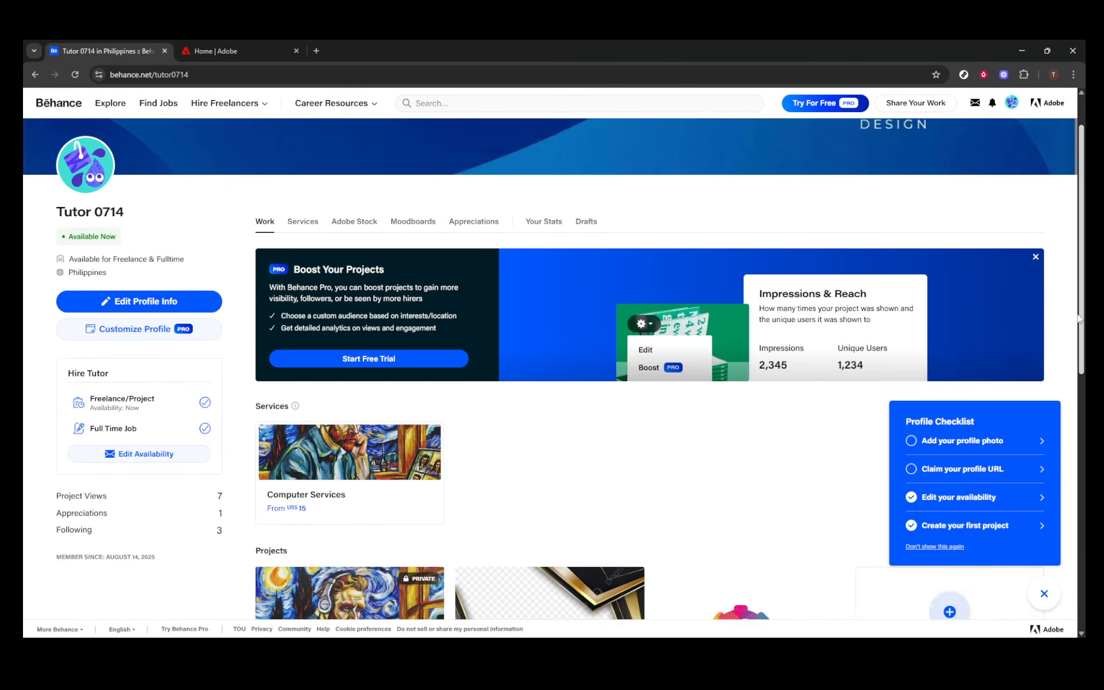
scroll(1079, 319, down, 5)
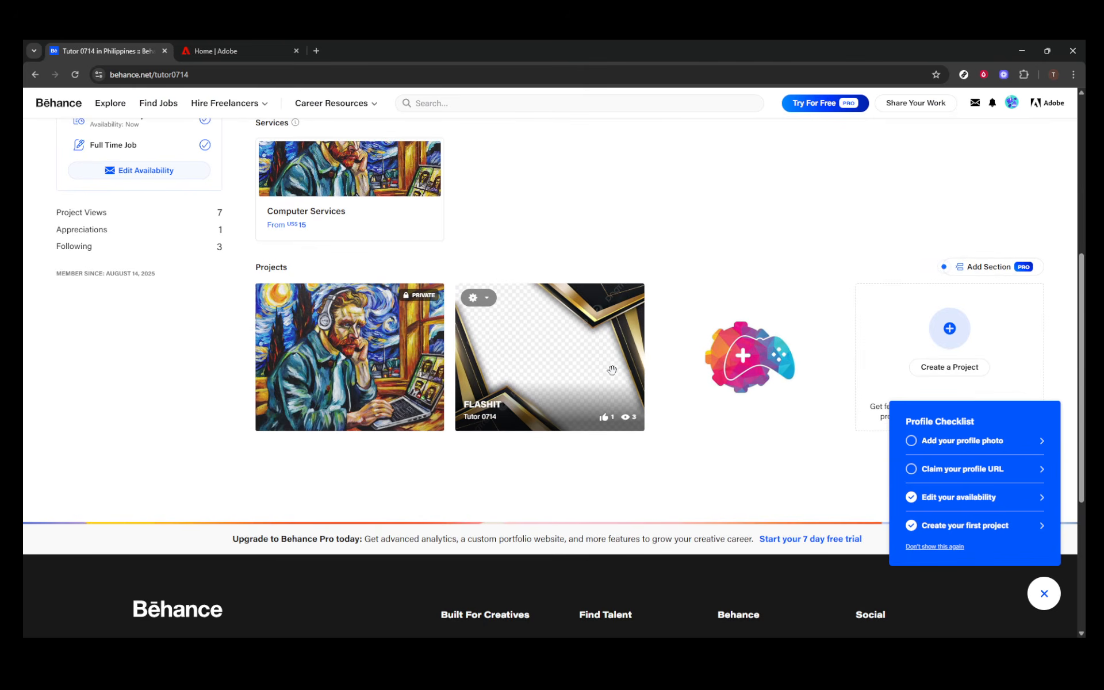
drag(612, 369, 427, 361)
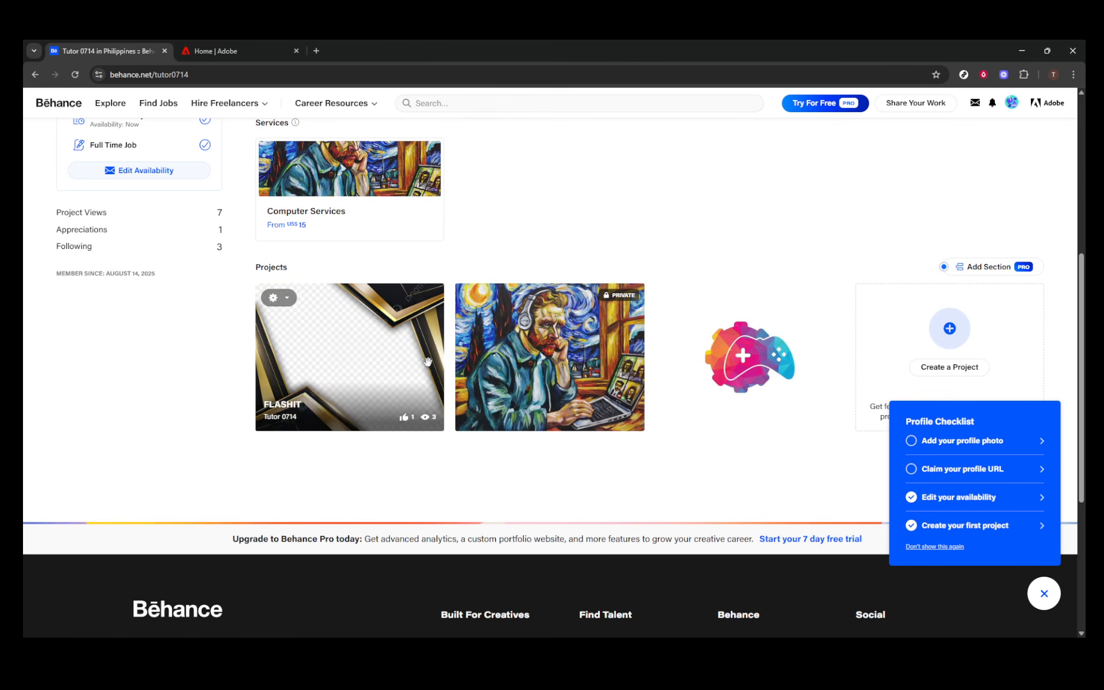
drag(753, 356, 534, 348)
drag(703, 348, 368, 334)
scroll(411, 176, up, 1)
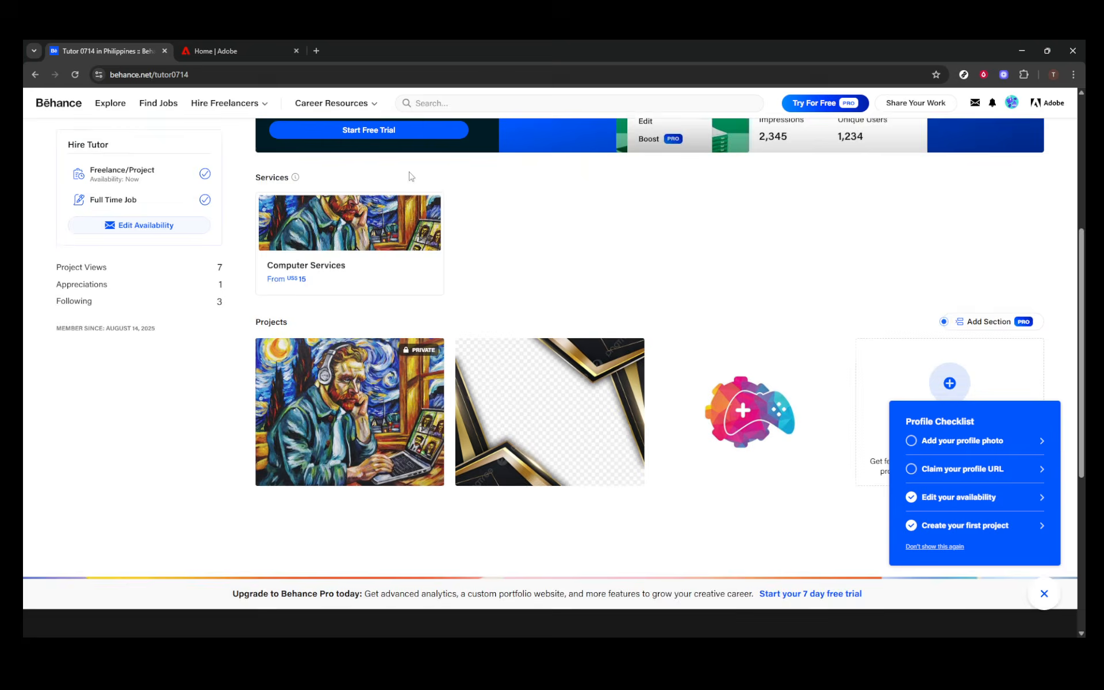
scroll(412, 176, up, 4)
click(212, 76)
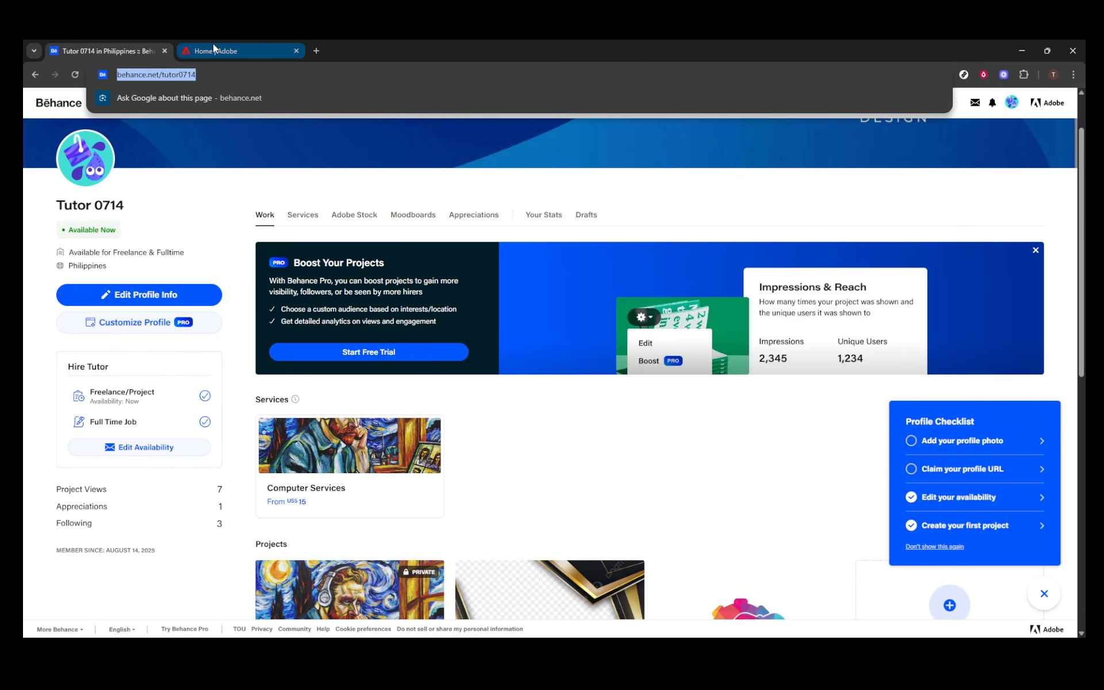
mouse_move(213, 45)
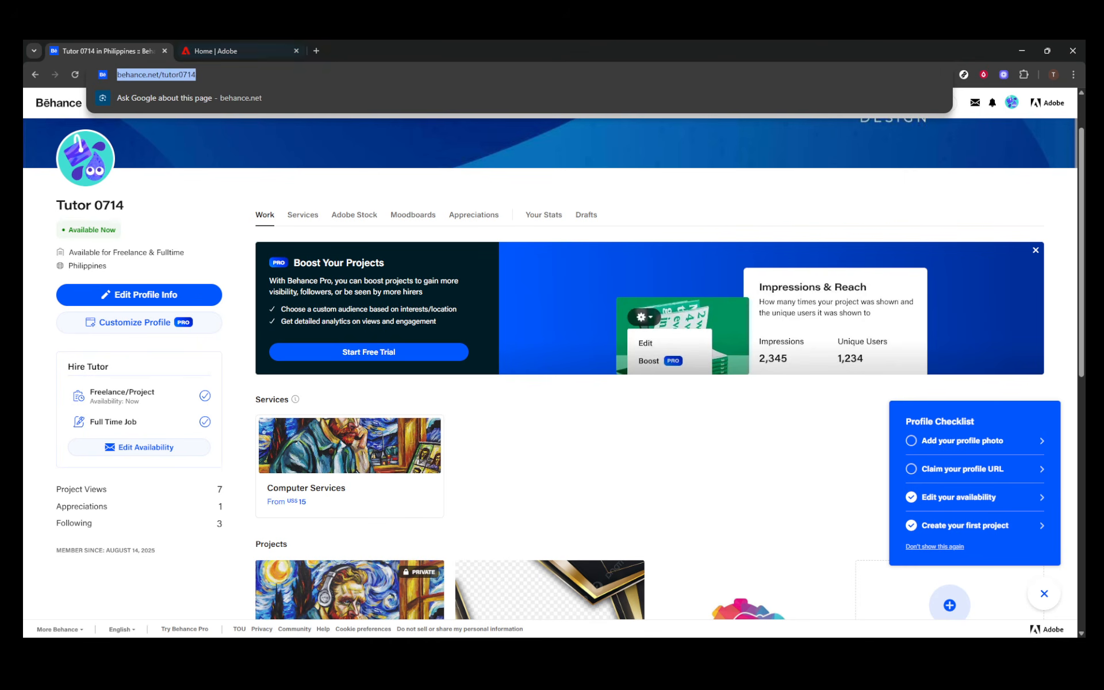